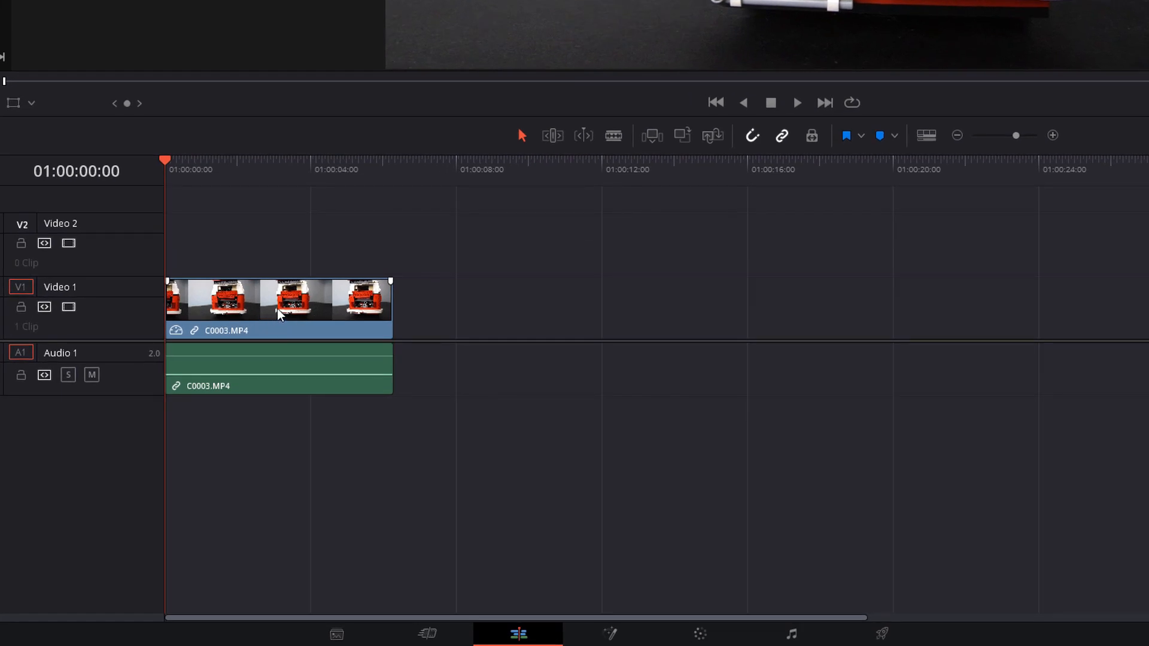
# Duplicate the C0003.MP4 video clip on Video 1 and place the copy after the original, leaving a gap between them
pyautogui.press('alt')
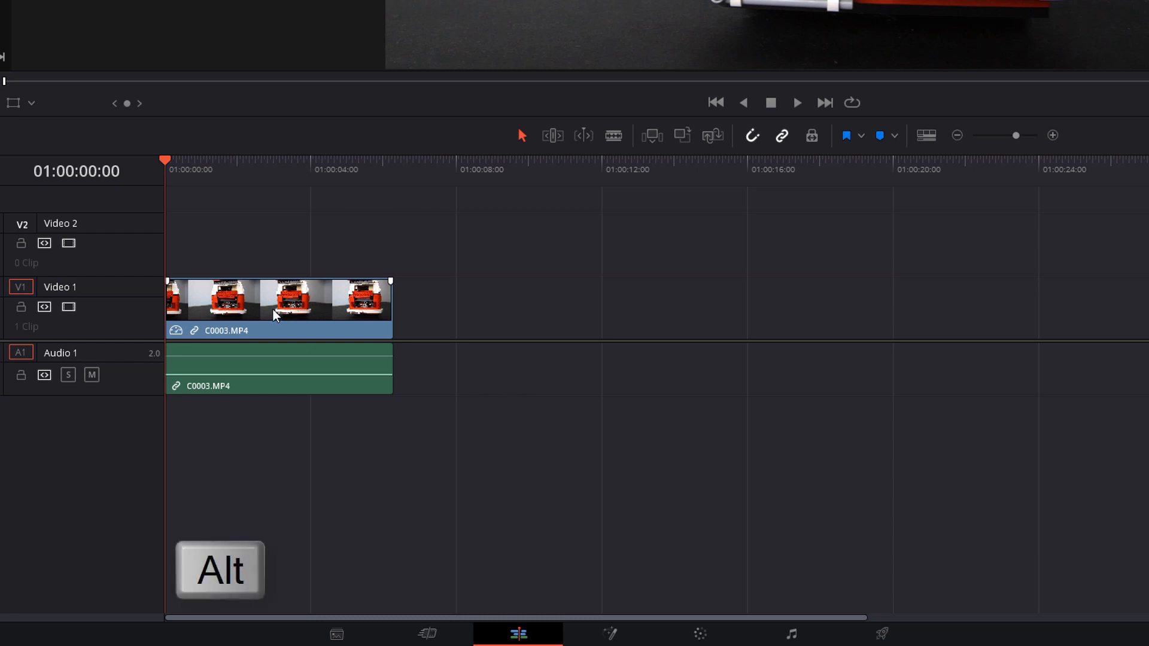
pyautogui.moveTo(277, 309); pyautogui.dragTo(555, 297)
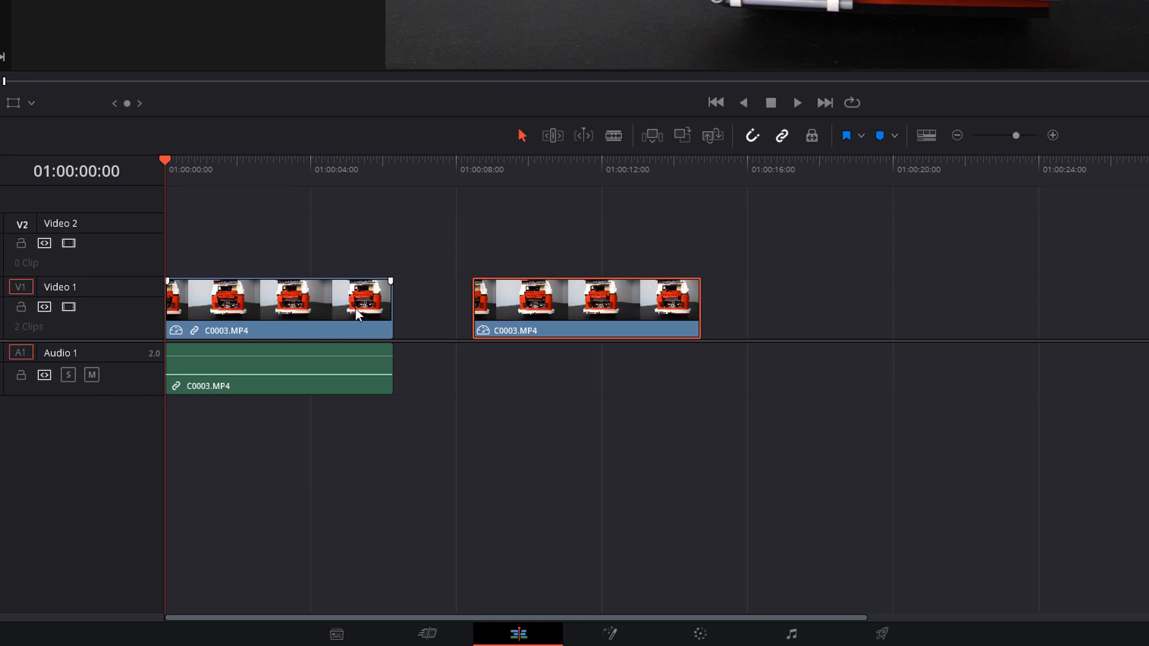
pyautogui.moveTo(542, 310); pyautogui.dragTo(518, 311)
pyautogui.click(293, 305)
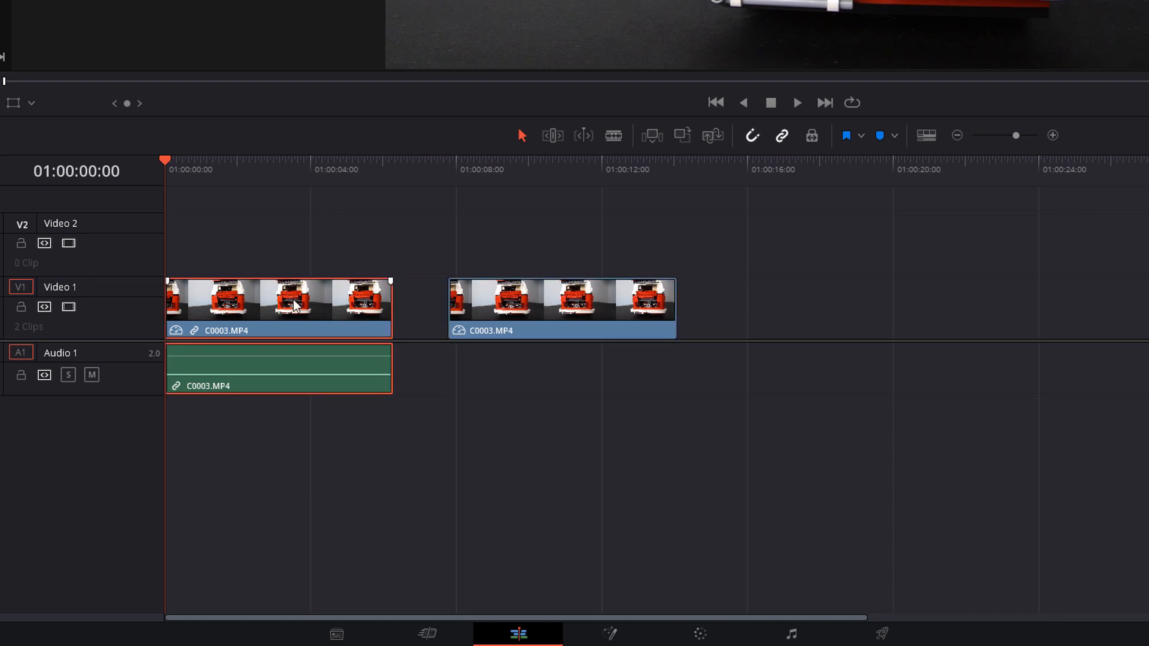
pyautogui.click(572, 310)
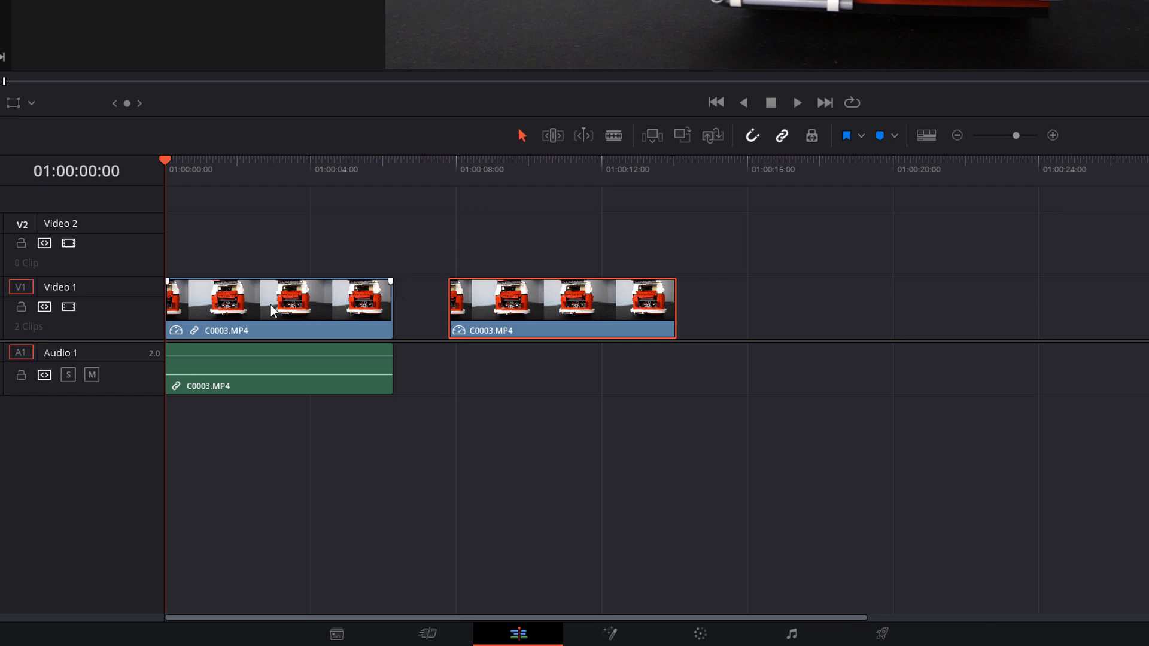
# Turn the original clip black and white on the Color page by setting its saturation to 0.00, and return to the Edit page
pyautogui.click(228, 315)
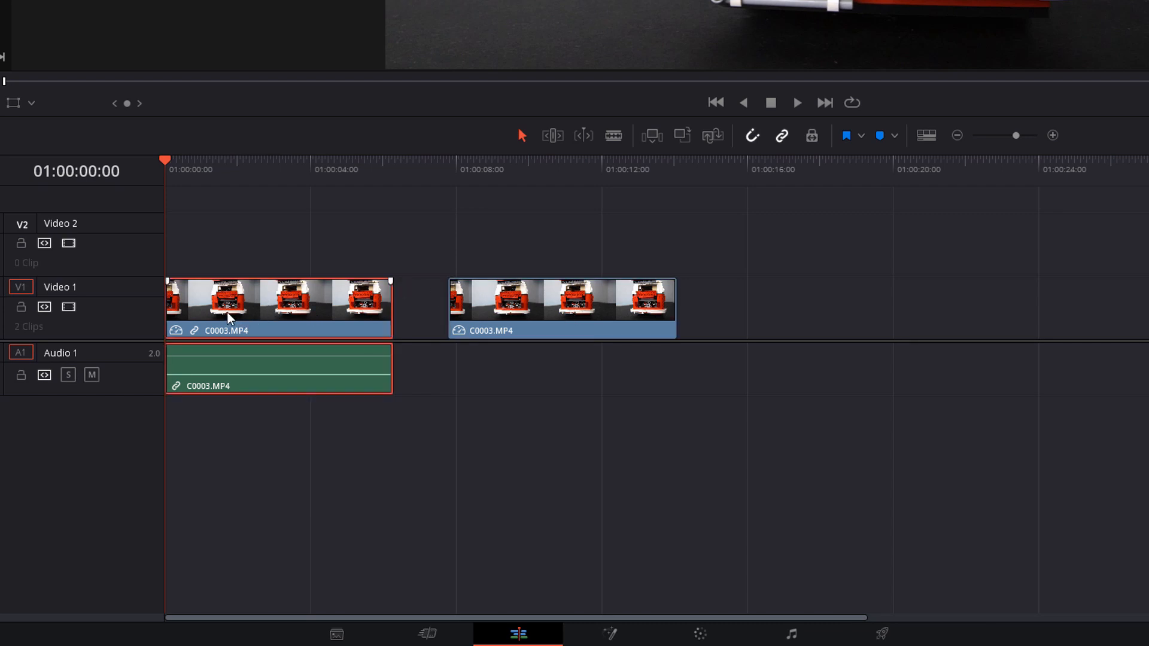
pyautogui.click(709, 639)
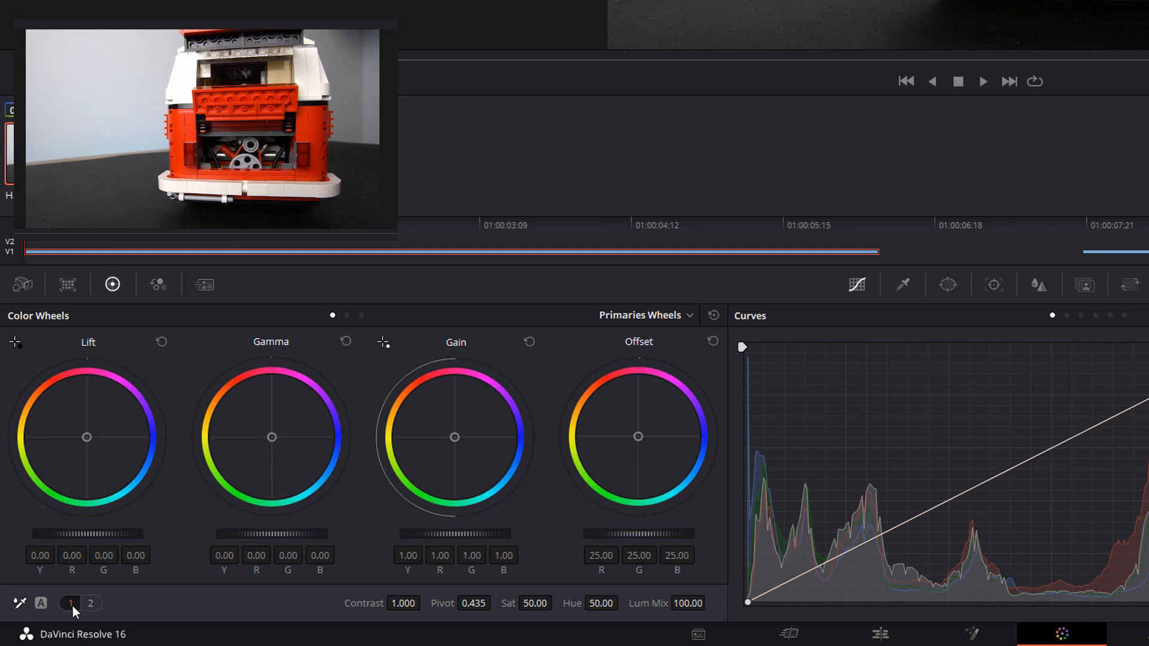
pyautogui.moveTo(541, 608); pyautogui.dragTo(391, 607)
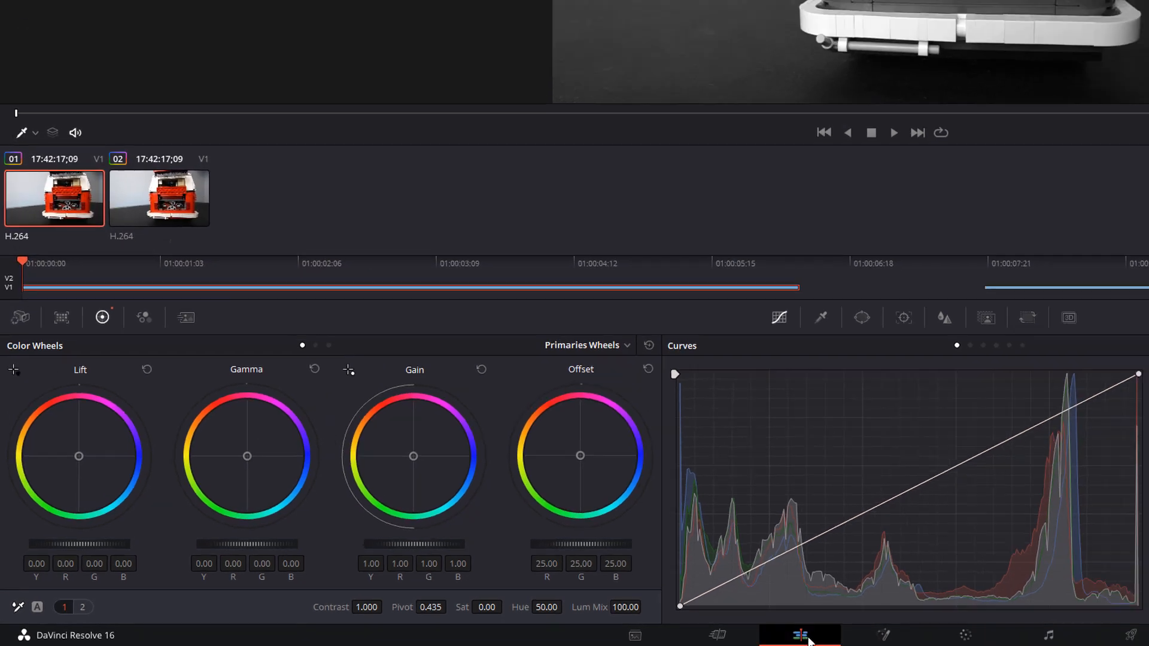
pyautogui.click(888, 639)
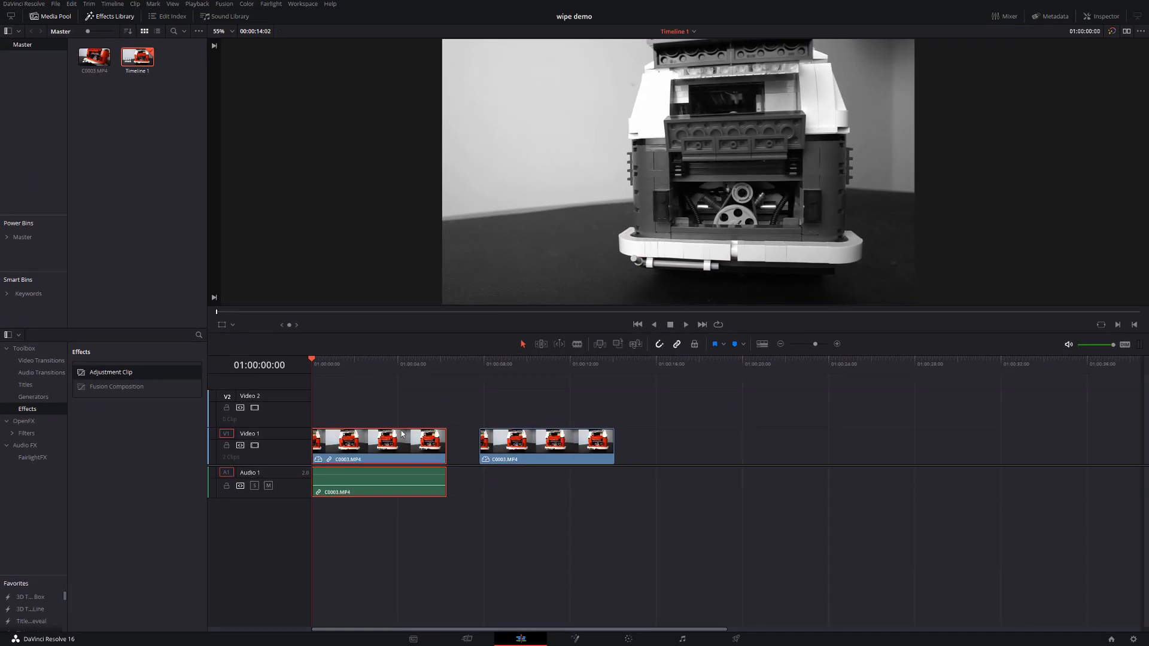
# Move the full-colour copy onto Video 2, aligned directly above the black-and-white clip at the start of the timeline
pyautogui.moveTo(370, 364); pyautogui.dragTo(525, 368)
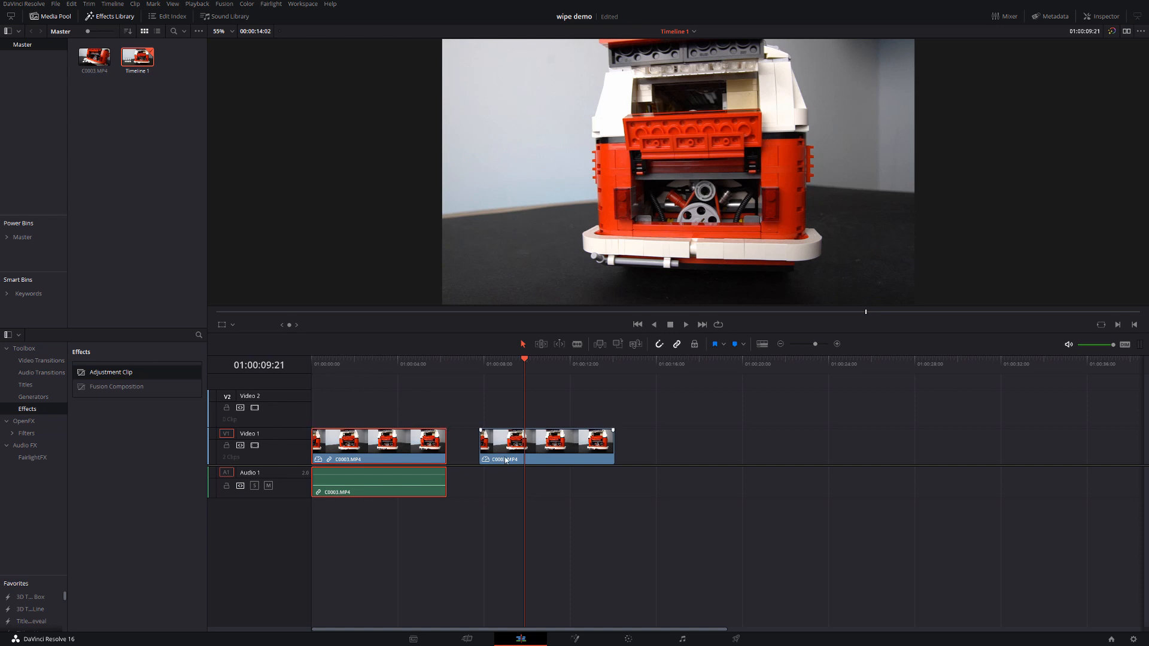
pyautogui.moveTo(505, 458); pyautogui.dragTo(336, 411)
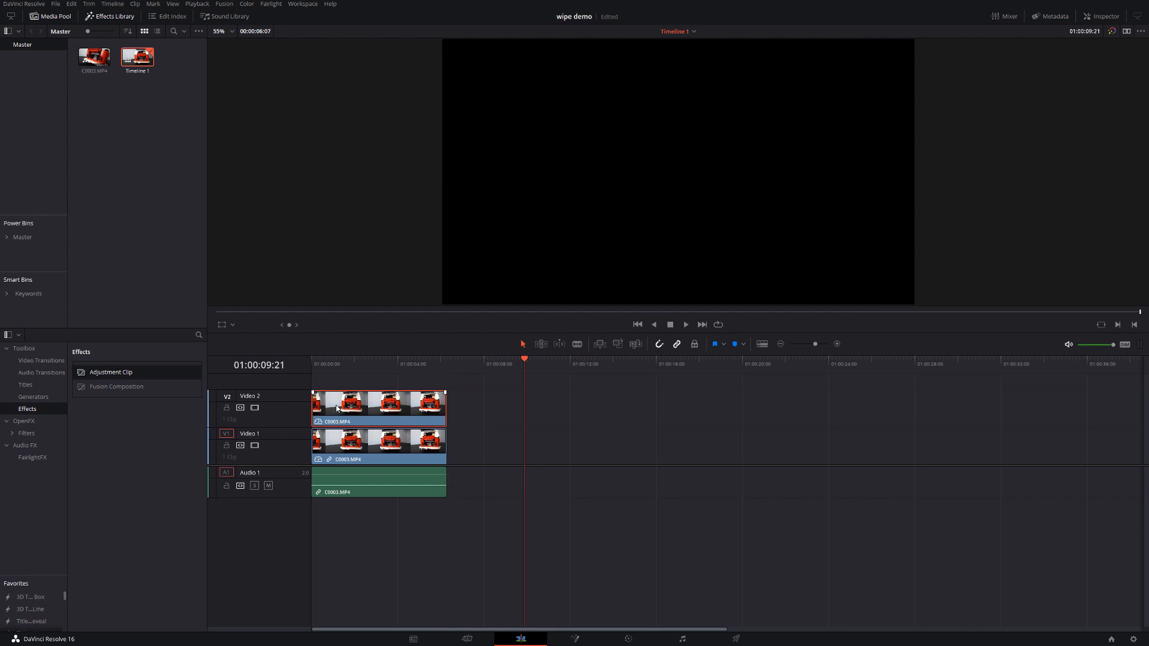
pyautogui.click(329, 363)
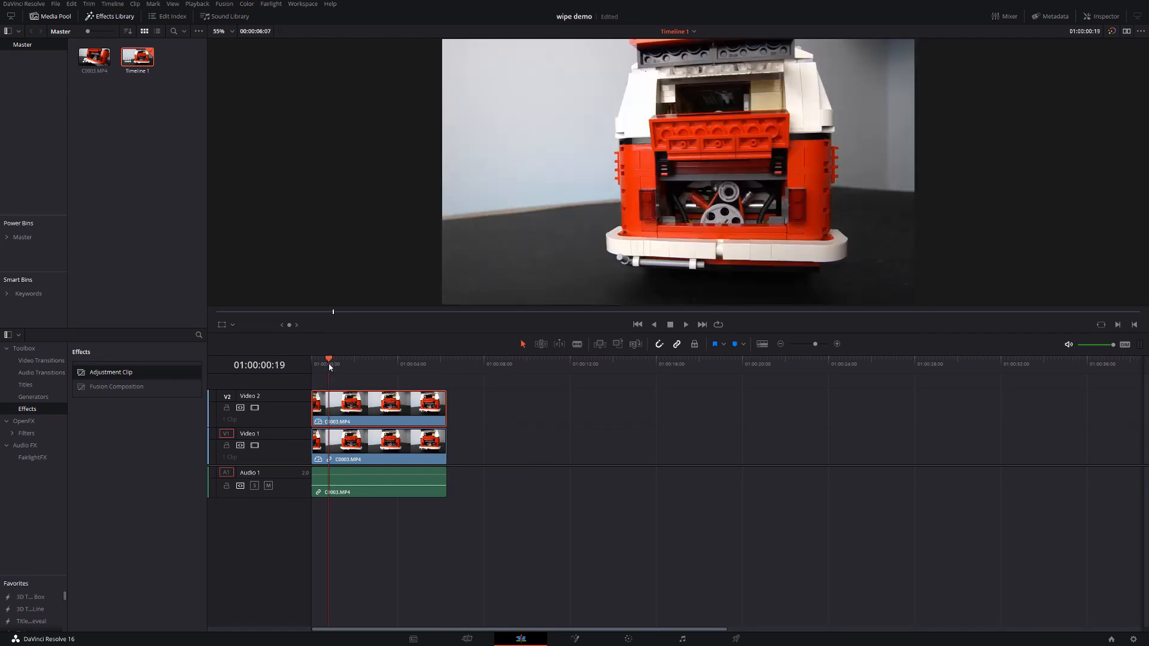
pyautogui.click(368, 362)
pyautogui.hotkey('ctrl', 'b')
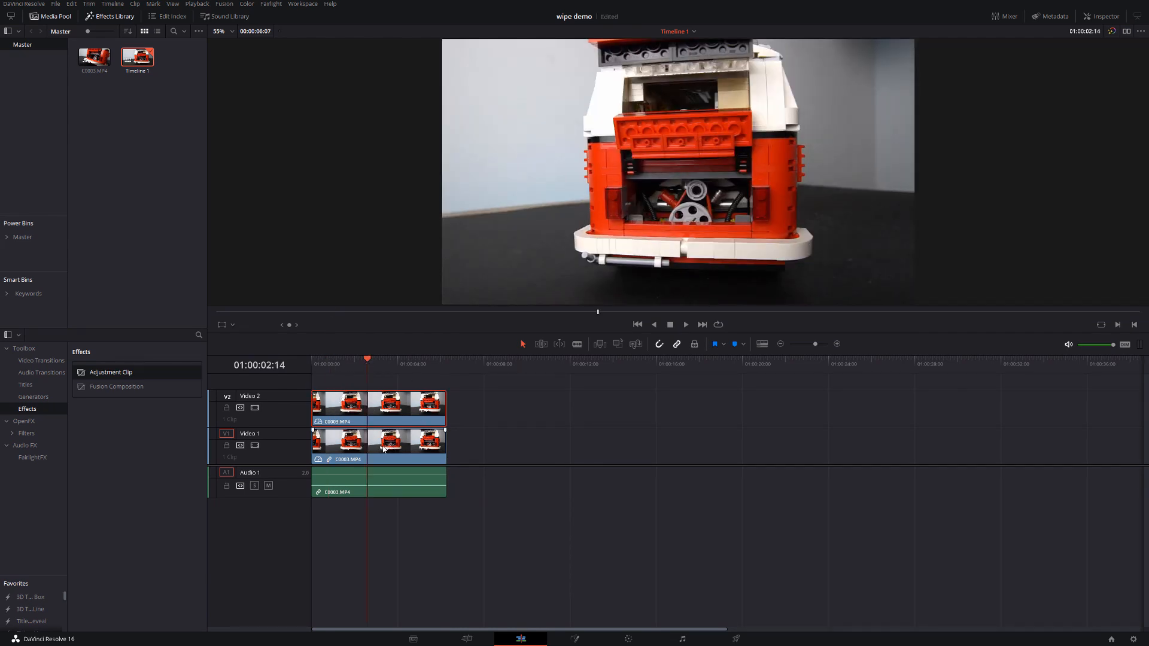
# Try the reverse stacking order, with the black-and-white clip on Video 2 above the colour clip on Video 1
pyautogui.click(326, 446)
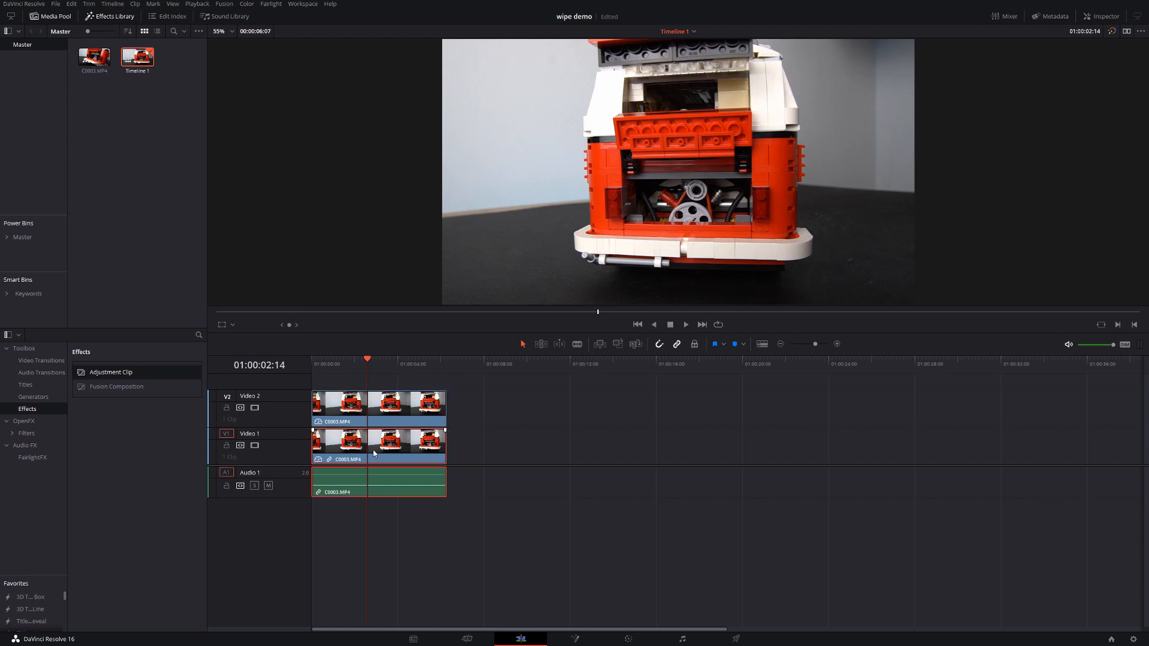
pyautogui.moveTo(348, 412); pyautogui.dragTo(493, 411)
pyautogui.moveTo(402, 425); pyautogui.dragTo(402, 387)
pyautogui.moveTo(523, 412); pyautogui.dragTo(378, 450)
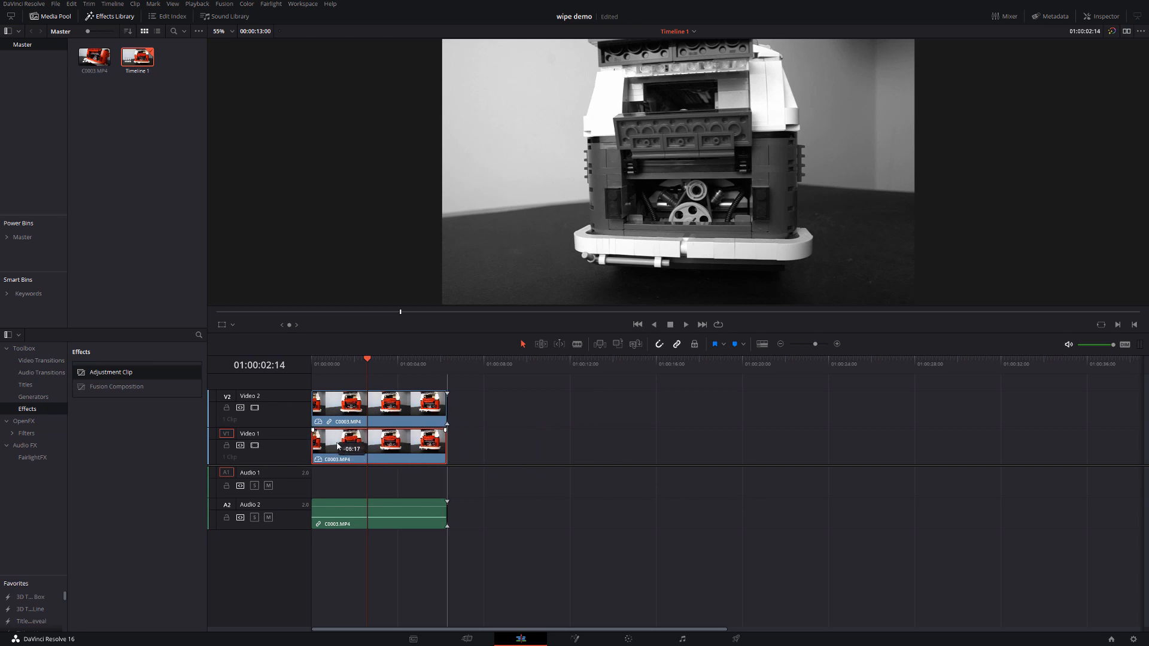
pyautogui.click(339, 362)
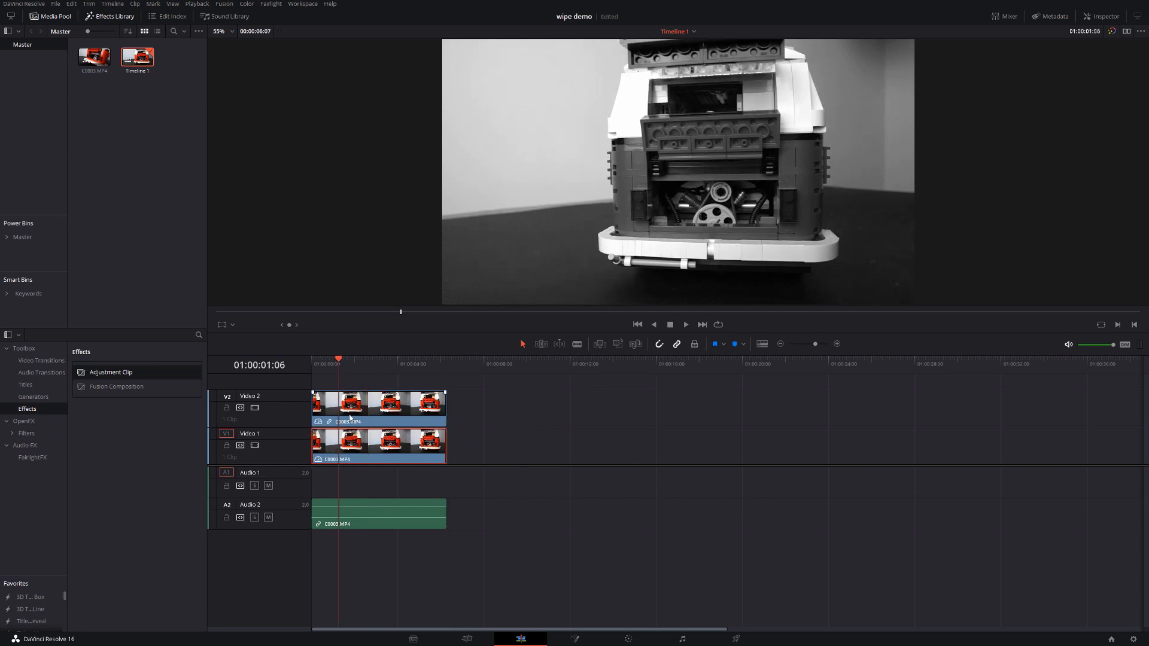
pyautogui.moveTo(382, 449); pyautogui.dragTo(546, 449)
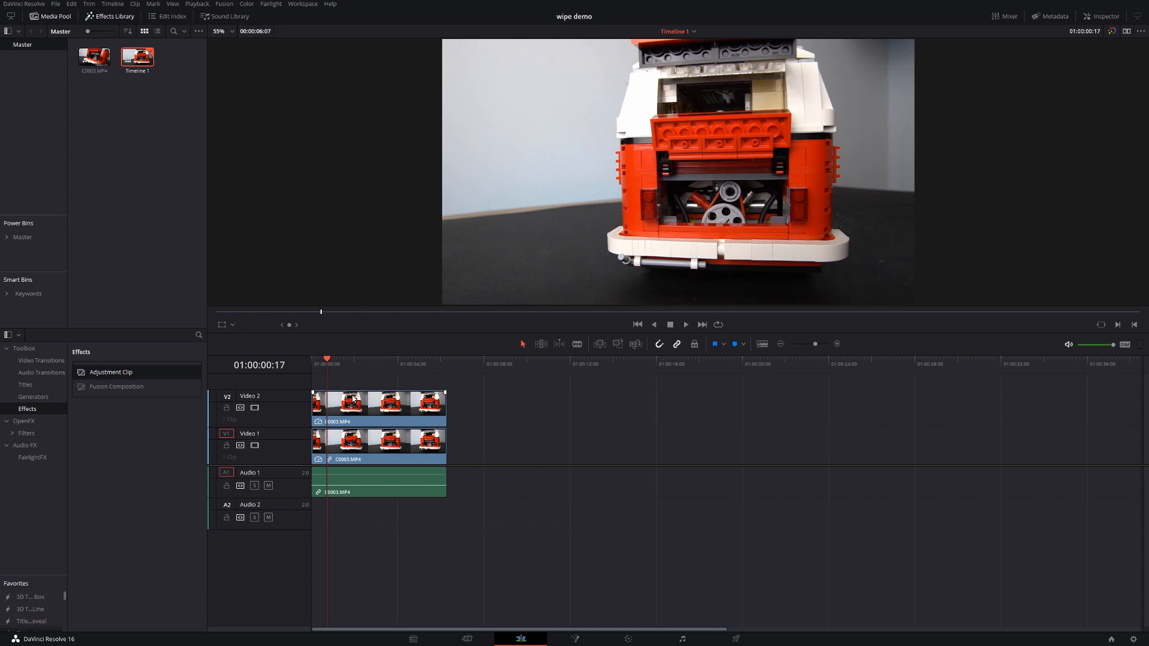
# Set the Video 2 colour clip's zoom to 1.100 on both axes and compare the picture with that clip disabled and re-enabled
pyautogui.click(350, 413)
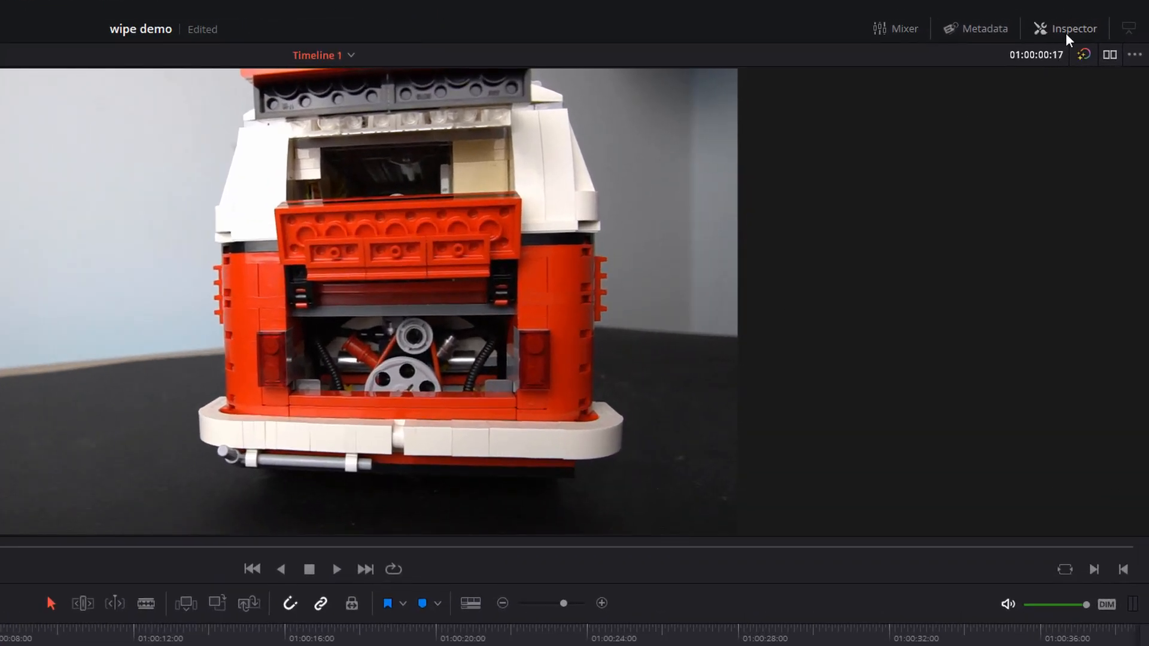
pyautogui.click(1066, 36)
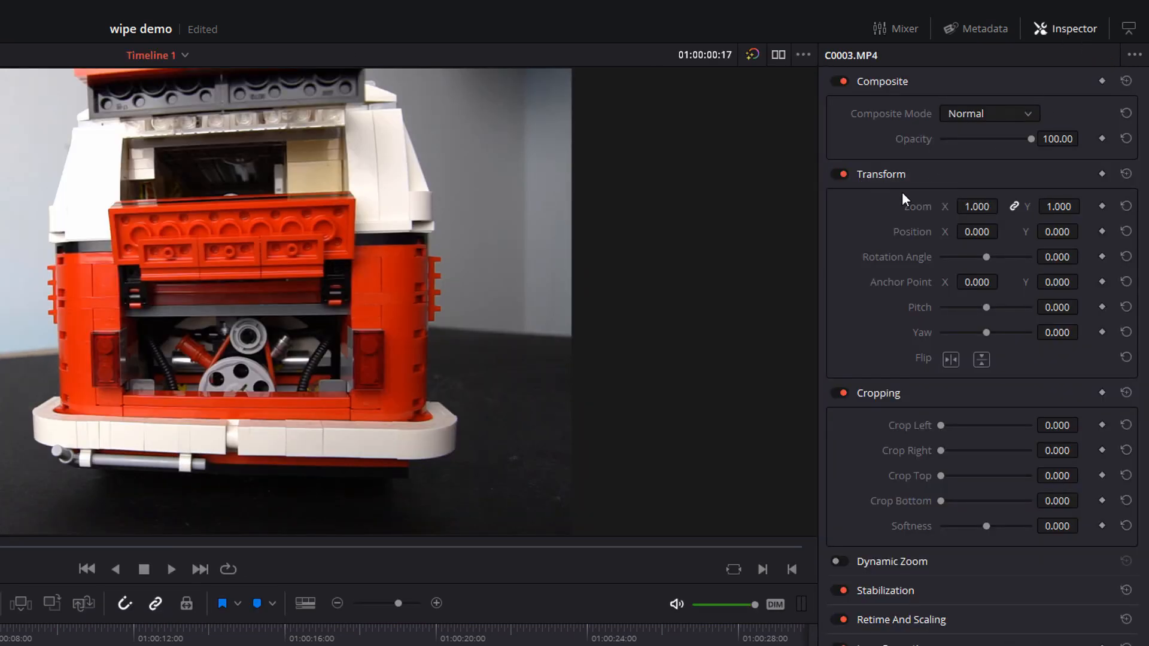
pyautogui.moveTo(974, 206); pyautogui.dragTo(1032, 205)
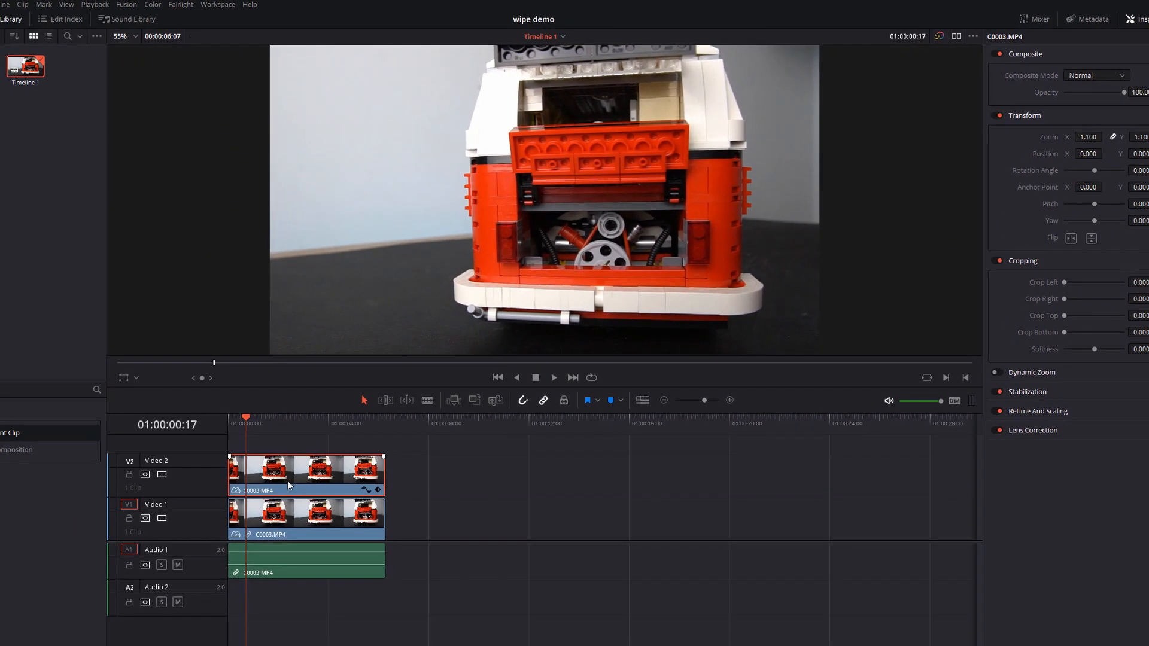
pyautogui.press('d')
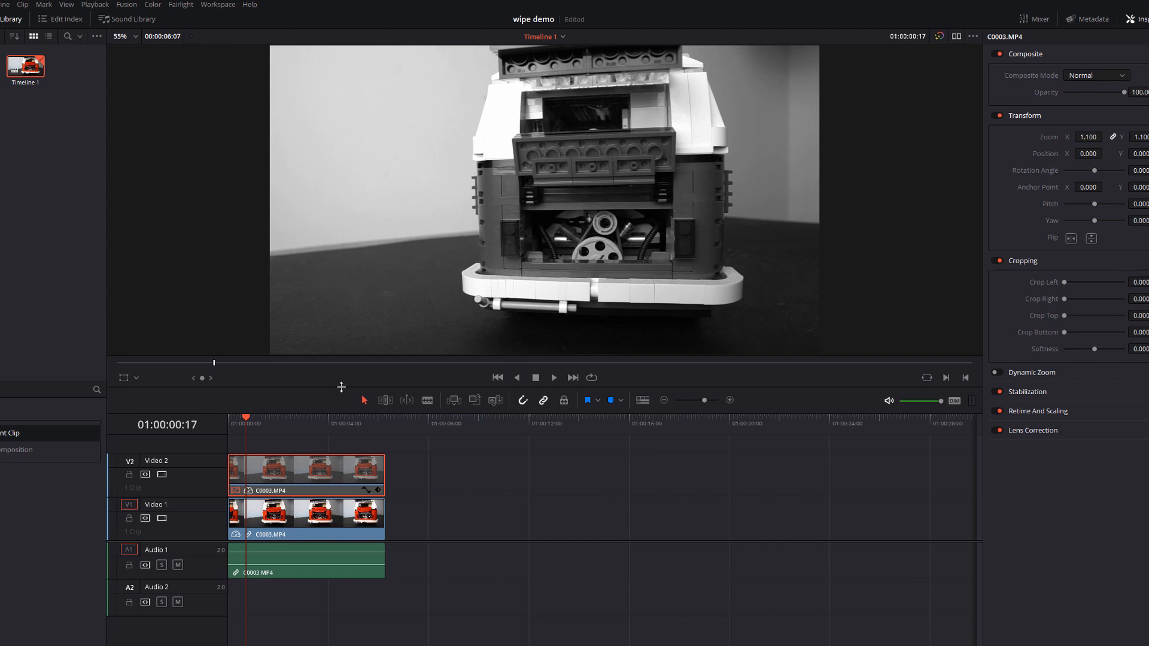
pyautogui.press('d')
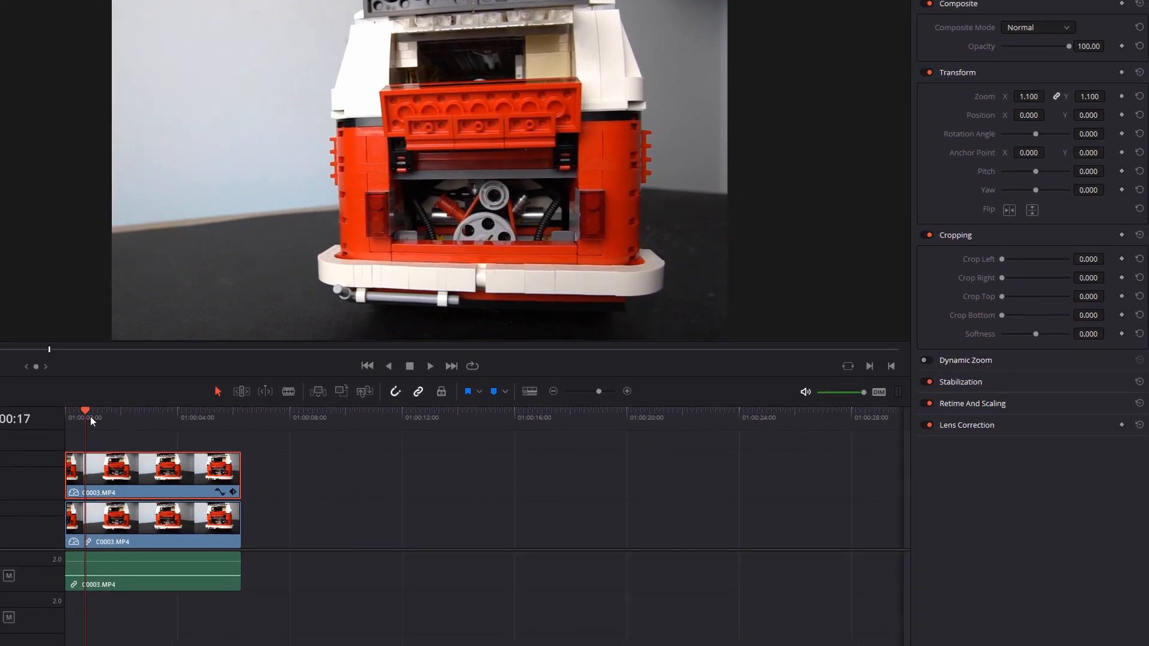
# At the start of the timeline, add Cropping keyframes to the Video 2 clip and set Crop Right to 1920
pyautogui.moveTo(85, 412); pyautogui.dragTo(66, 412)
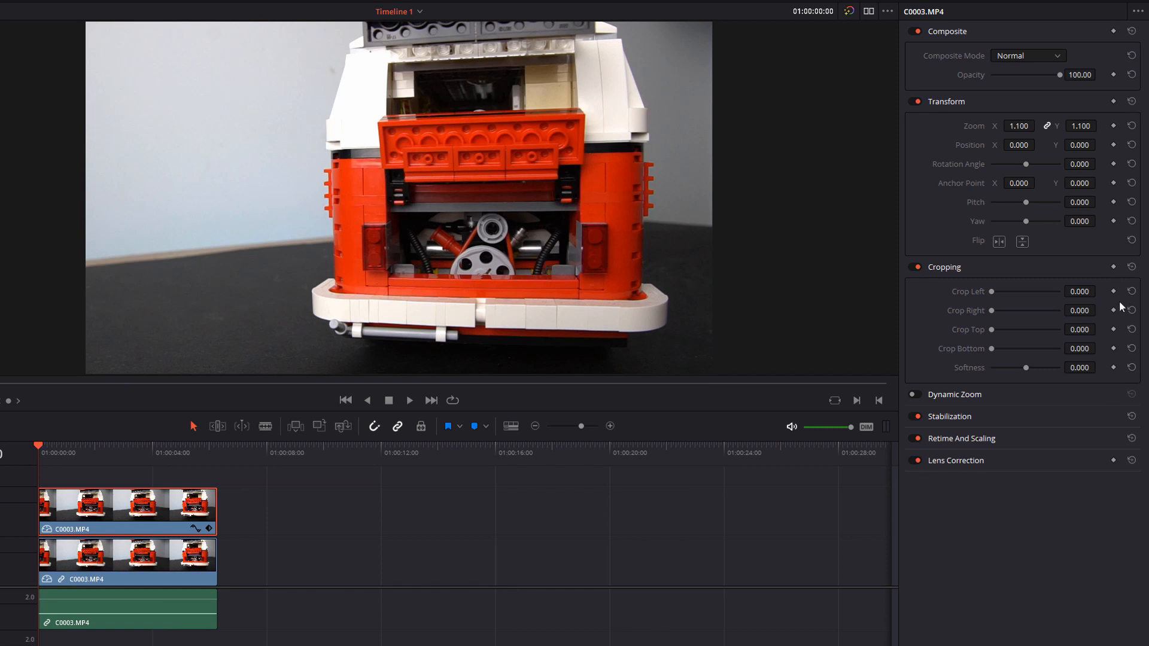
pyautogui.click(1113, 266)
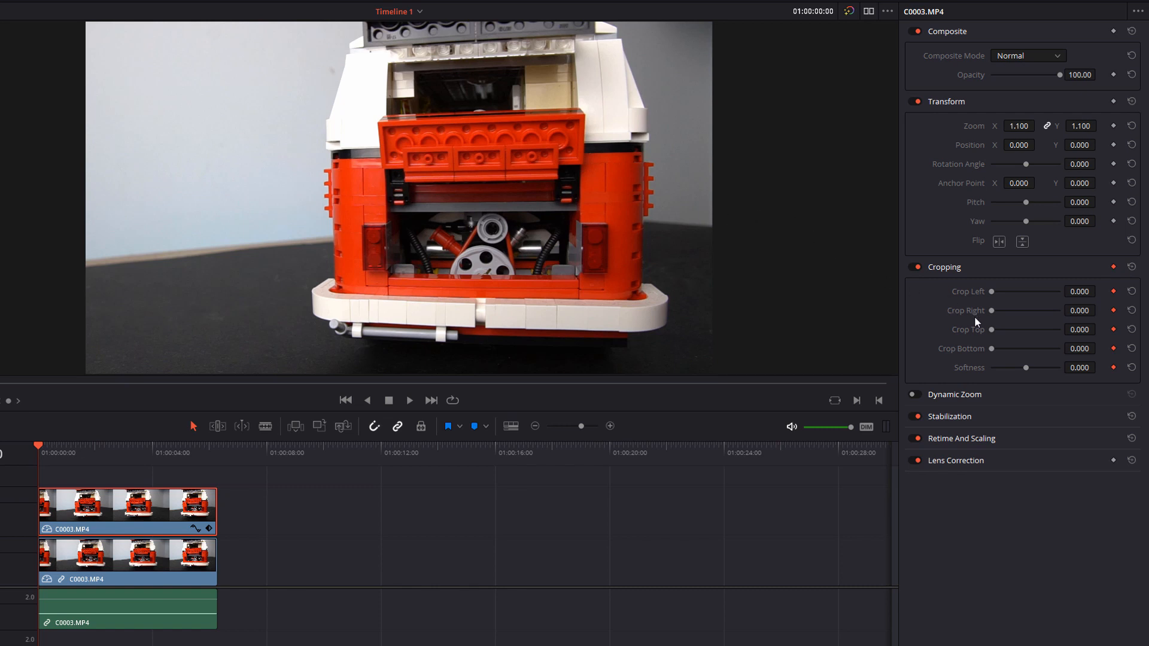
pyautogui.moveTo(992, 311); pyautogui.dragTo(1068, 311)
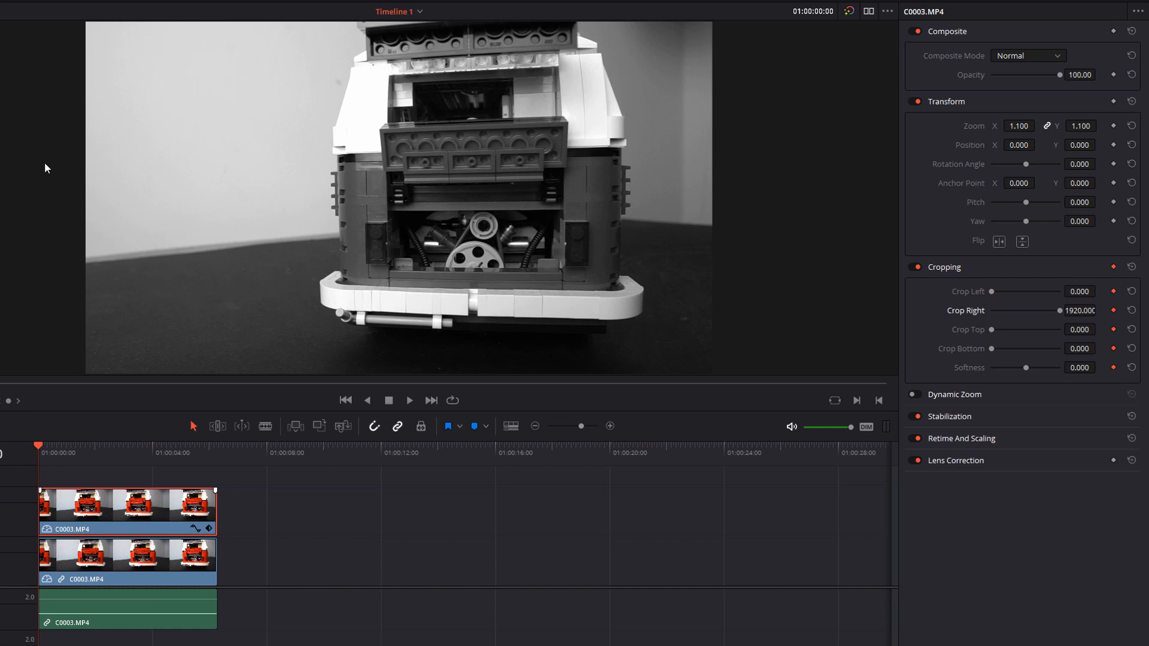
# At 01:00:01:08, add Cropping keyframes to the Video 2 clip and set Crop Right to about 1085.2
pyautogui.moveTo(40, 450); pyautogui.dragTo(76, 451)
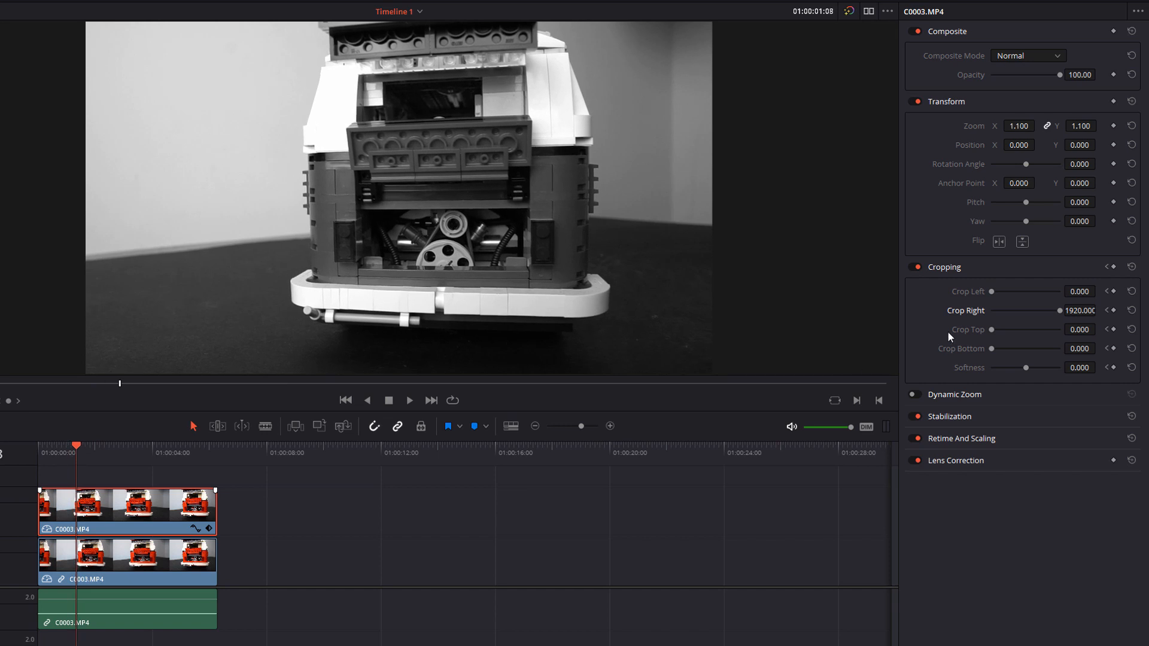
pyautogui.click(1113, 267)
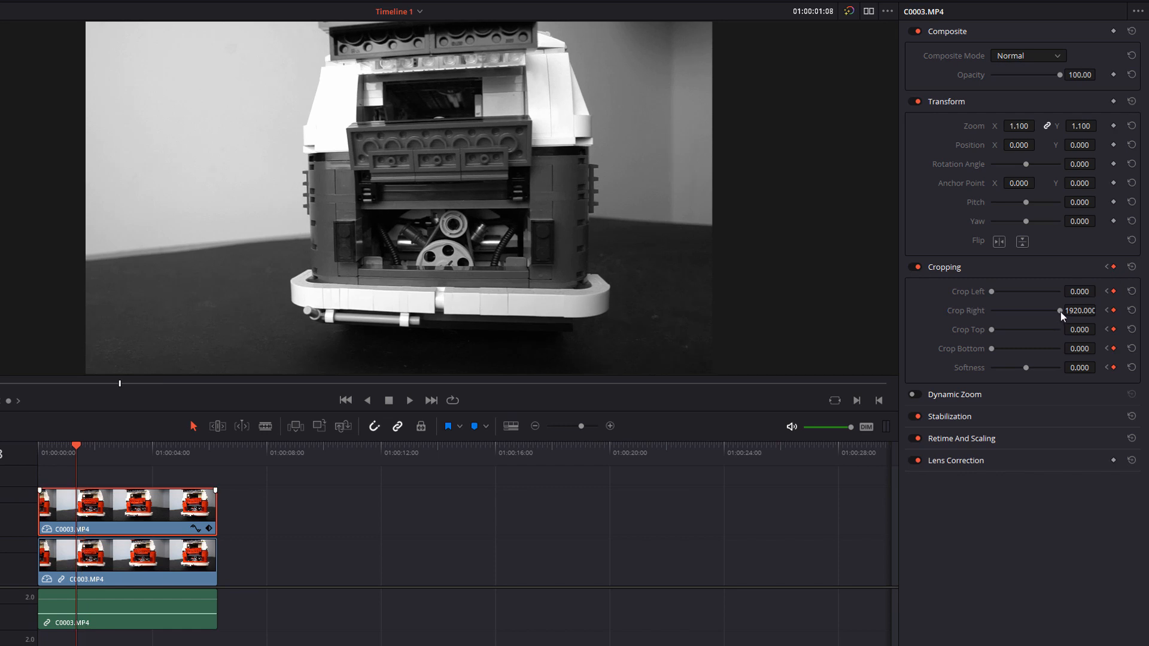
pyautogui.moveTo(1060, 311); pyautogui.dragTo(1030, 308)
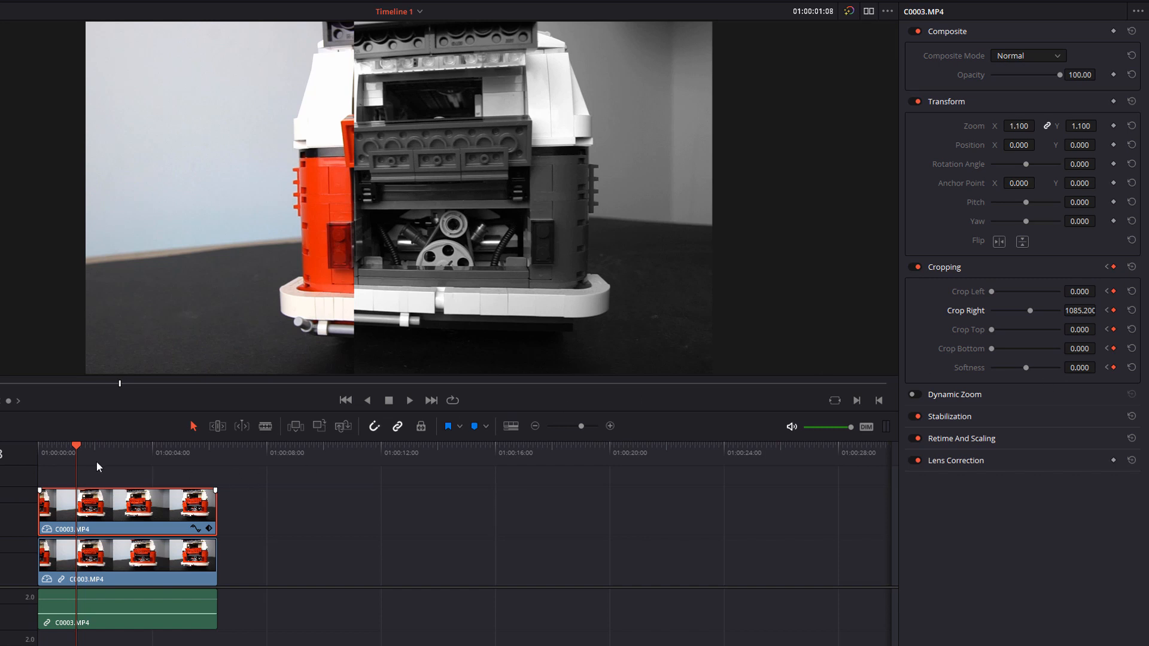
# At the clip's end, 01:00:06:07, add Cropping keyframes with Crop Right set to 0 and Crop Left set to 1920
pyautogui.moveTo(76, 446); pyautogui.dragTo(211, 438)
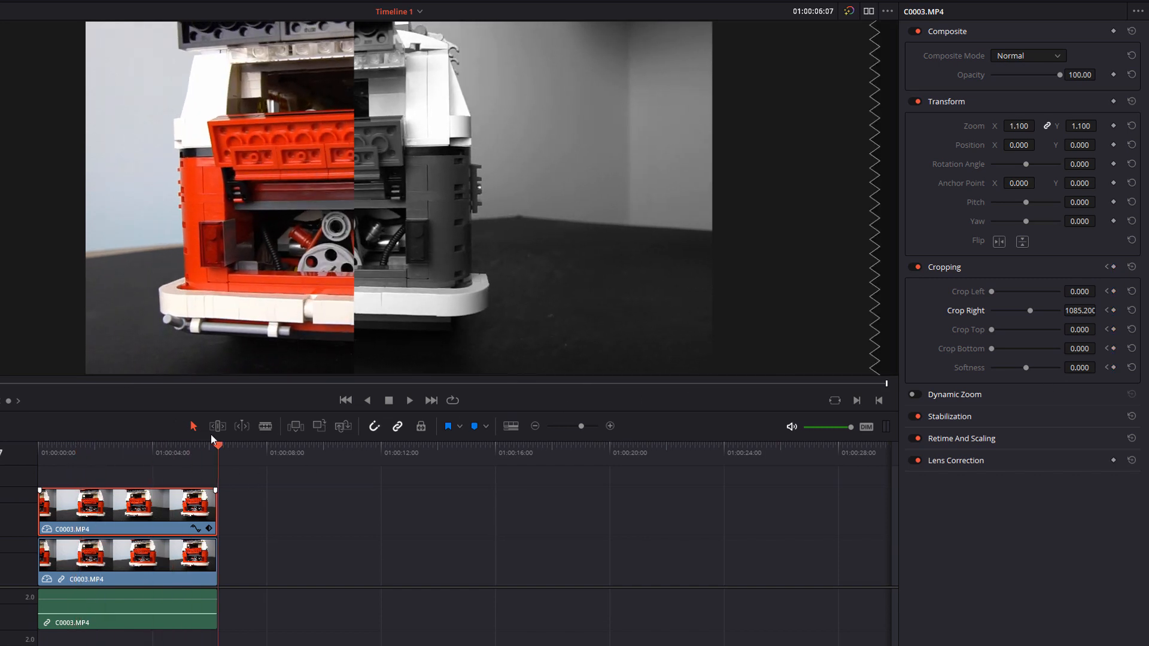
pyautogui.click(1114, 267)
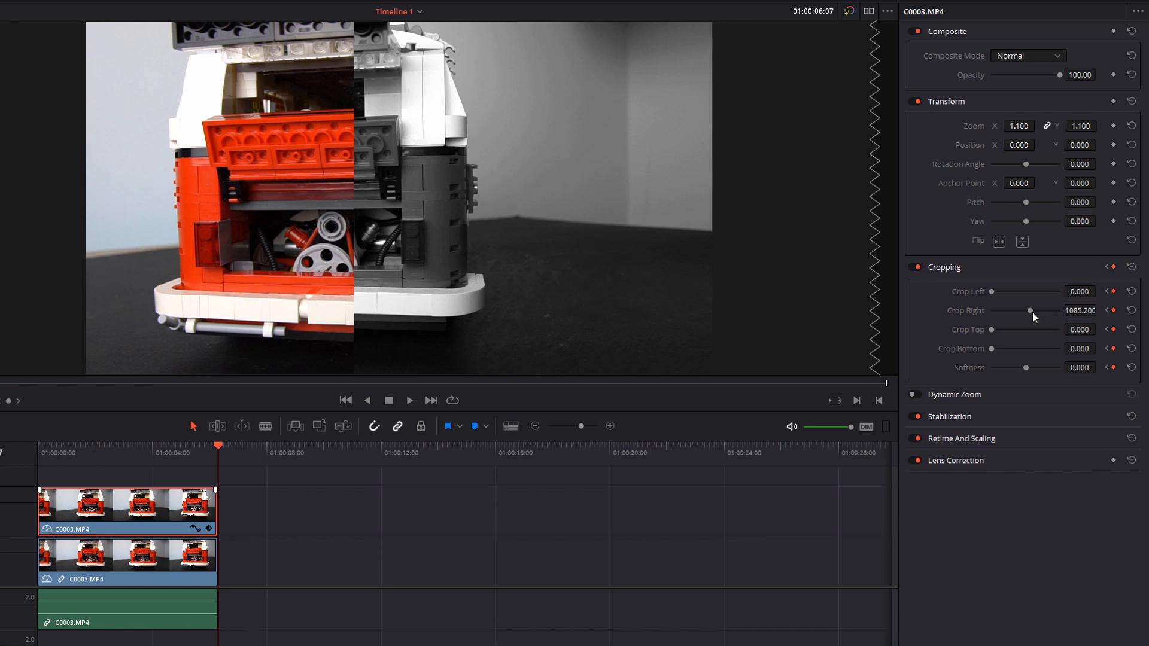
pyautogui.moveTo(1032, 312); pyautogui.dragTo(964, 310)
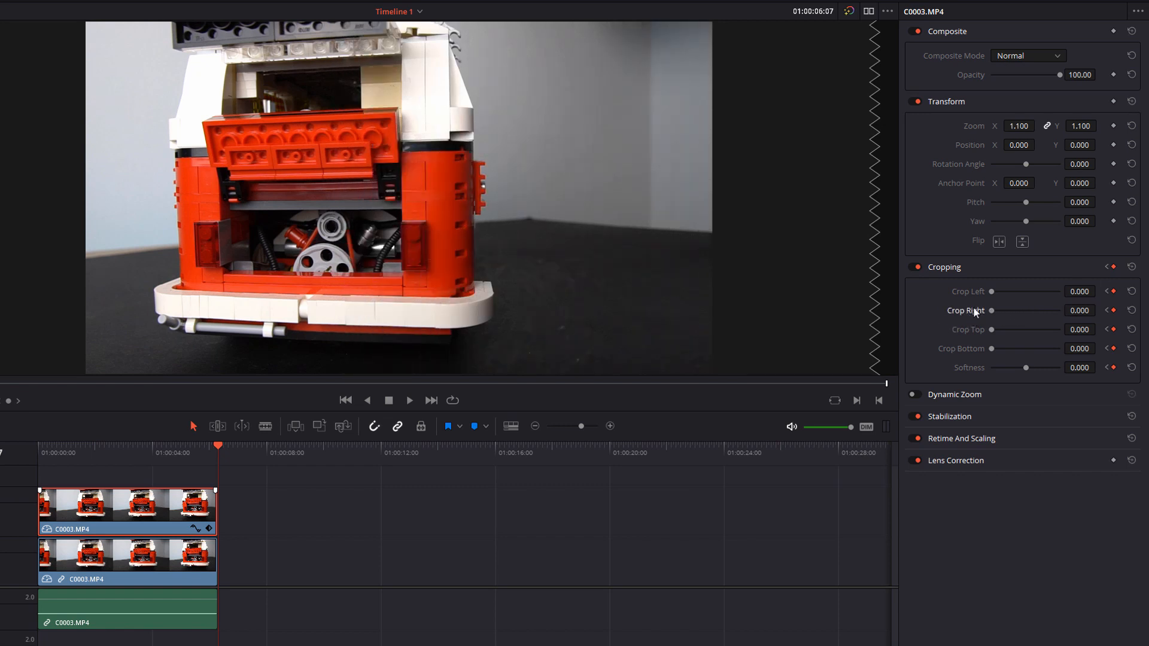
pyautogui.moveTo(992, 290); pyautogui.dragTo(1085, 293)
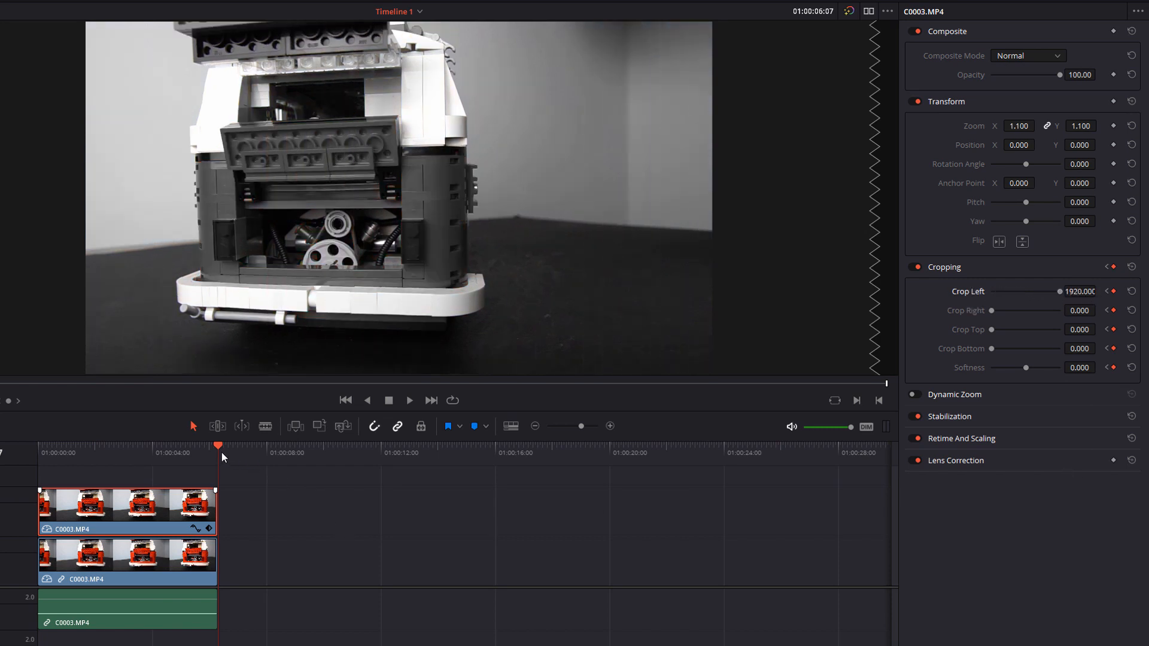
# Play the timeline from the beginning, pausing partway, to review the wipe between the black-and-white and colour clips
pyautogui.moveTo(218, 453); pyautogui.dragTo(18, 453)
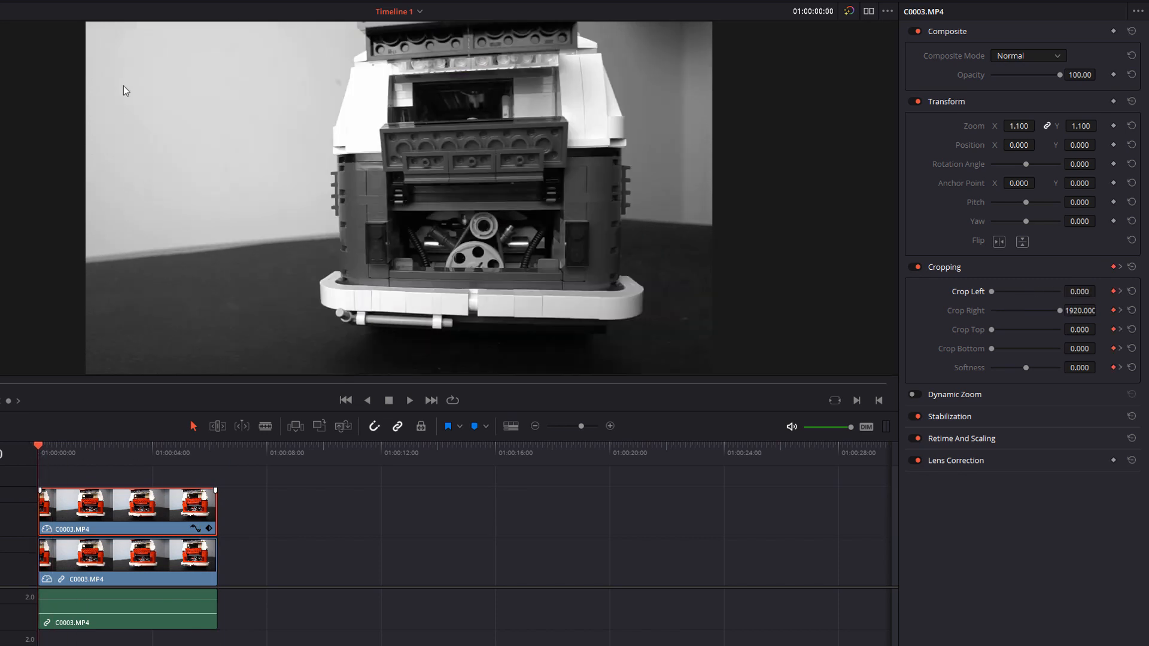
pyautogui.press('space')
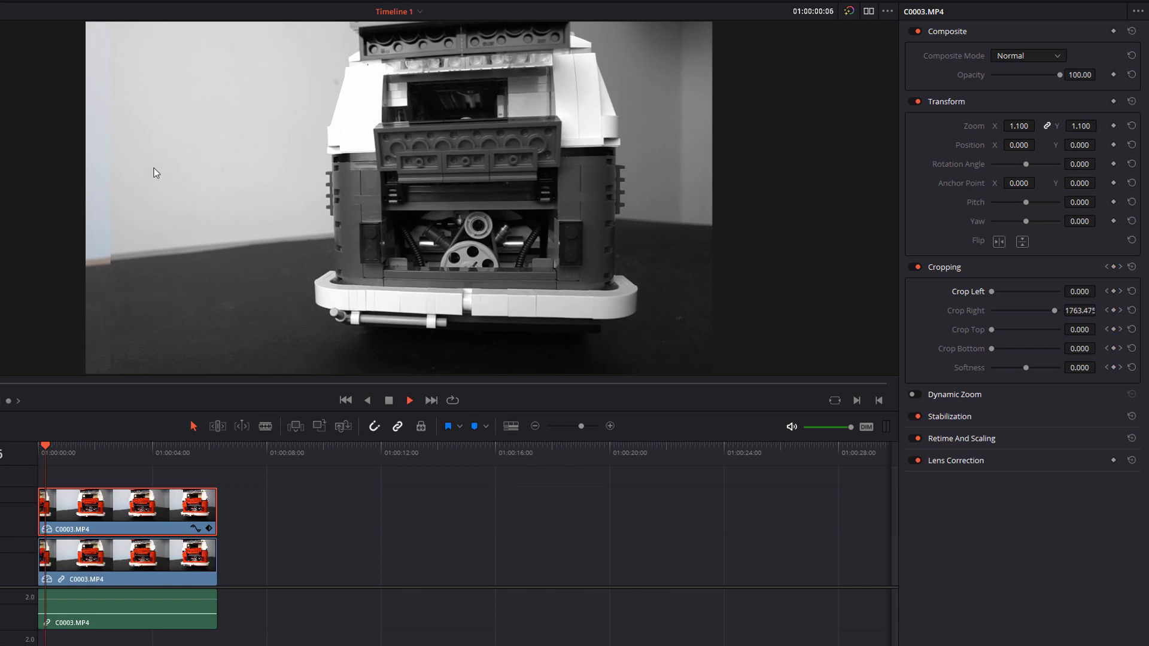
pyautogui.press('space')
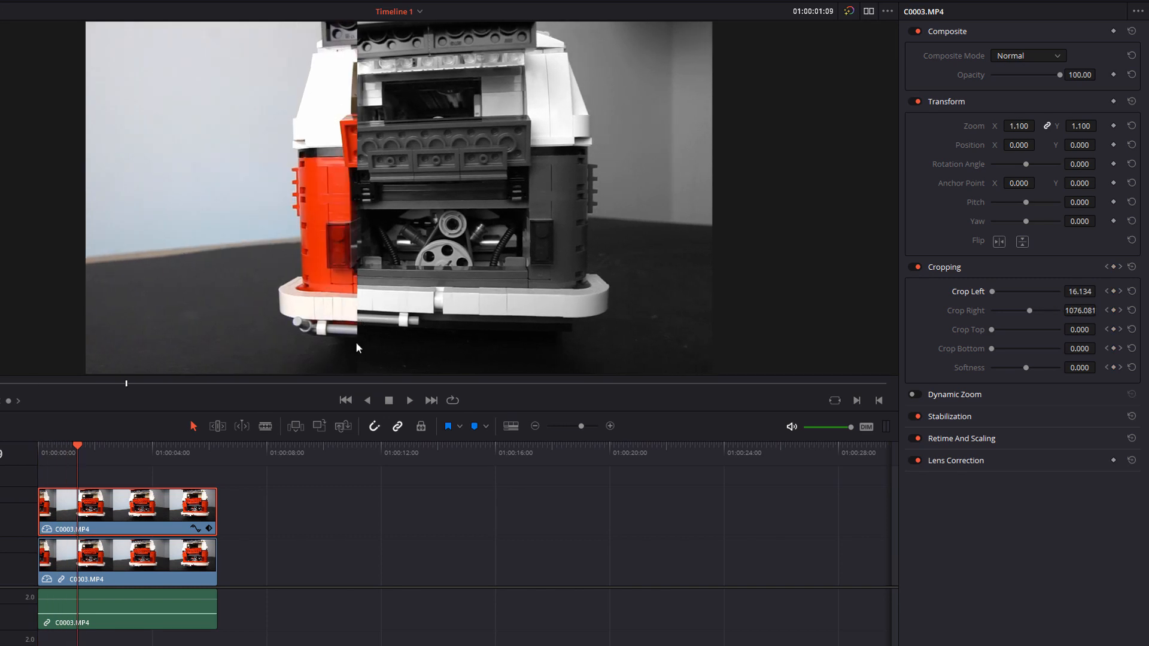
pyautogui.press('space')
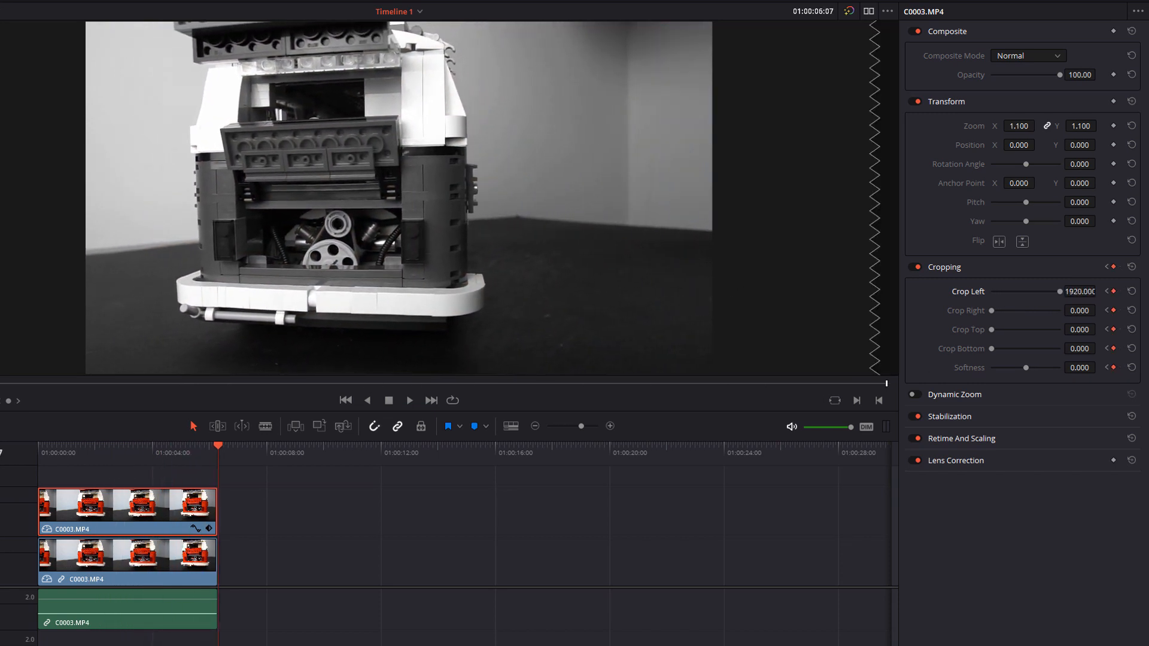
# At the start of the timeline, key the Video 2 clip's Cropping with Crop Top set to 1080
pyautogui.moveTo(129, 452); pyautogui.dragTo(29, 454)
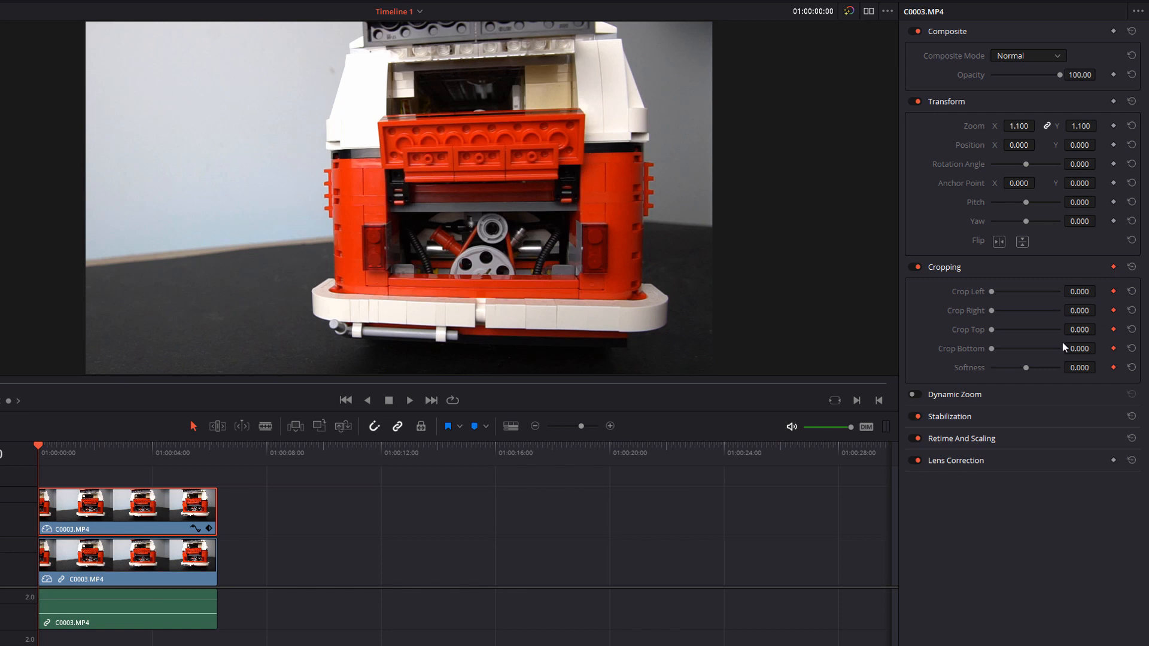
pyautogui.moveTo(992, 329); pyautogui.dragTo(1115, 335)
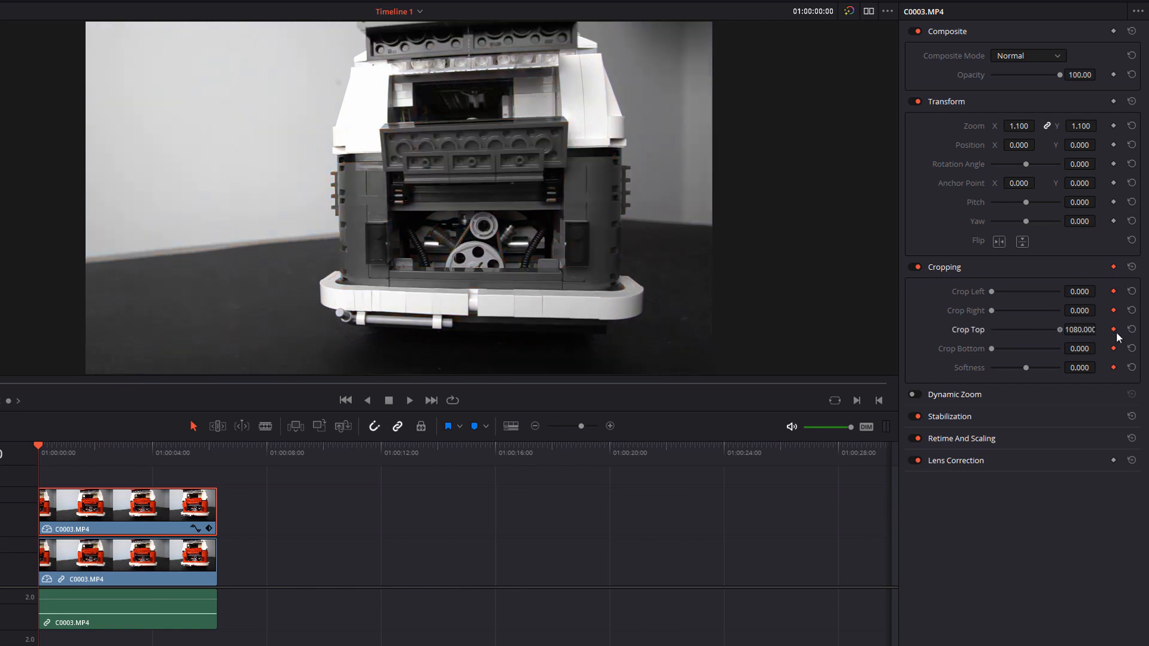
# At 01:00:01:12, add Cropping keyframes to the Video 2 clip and set Crop Top to about 610.4
pyautogui.click(76, 446)
pyautogui.moveTo(77, 444); pyautogui.dragTo(82, 444)
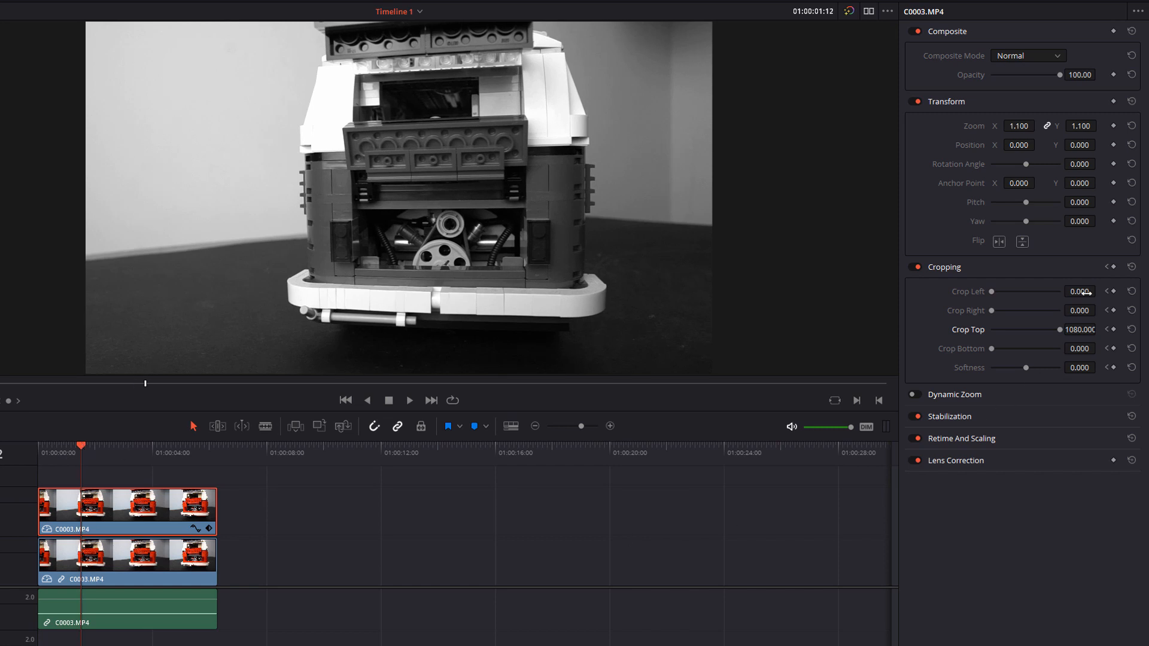
pyautogui.click(1113, 267)
pyautogui.moveTo(1057, 331); pyautogui.dragTo(1029, 324)
# At the clip's end, 01:00:06:07, add Cropping keyframes with Crop Top set to 0 and Crop Bottom set to 1080
pyautogui.moveTo(86, 449); pyautogui.dragTo(217, 446)
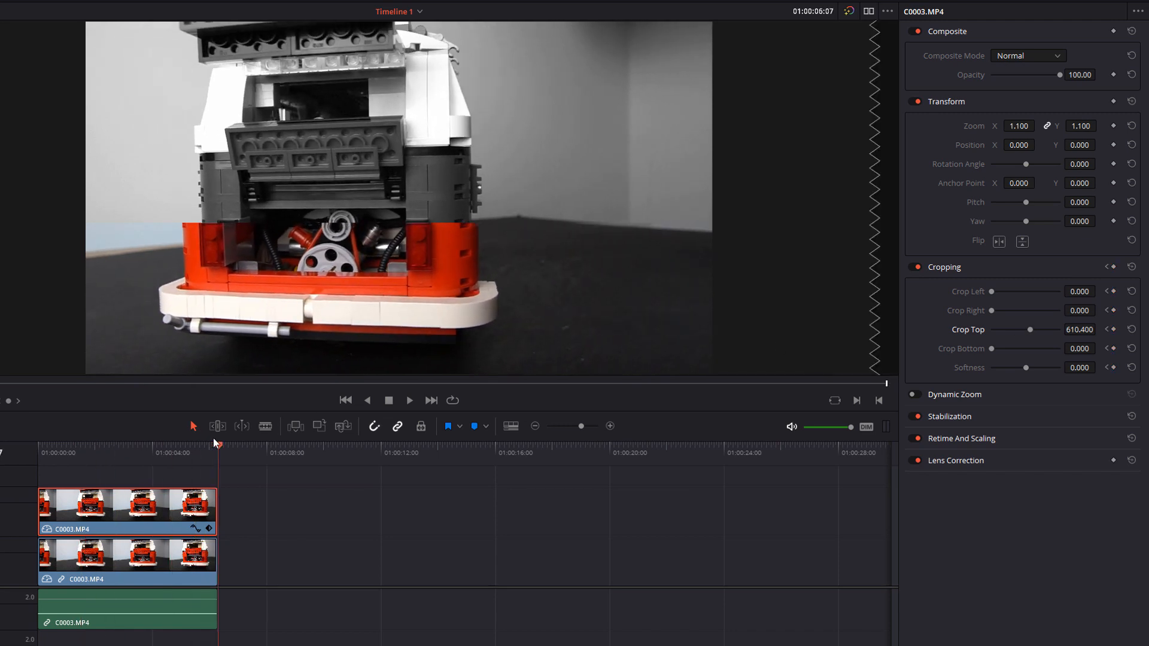
pyautogui.click(1114, 267)
pyautogui.moveTo(1032, 331); pyautogui.dragTo(1080, 348)
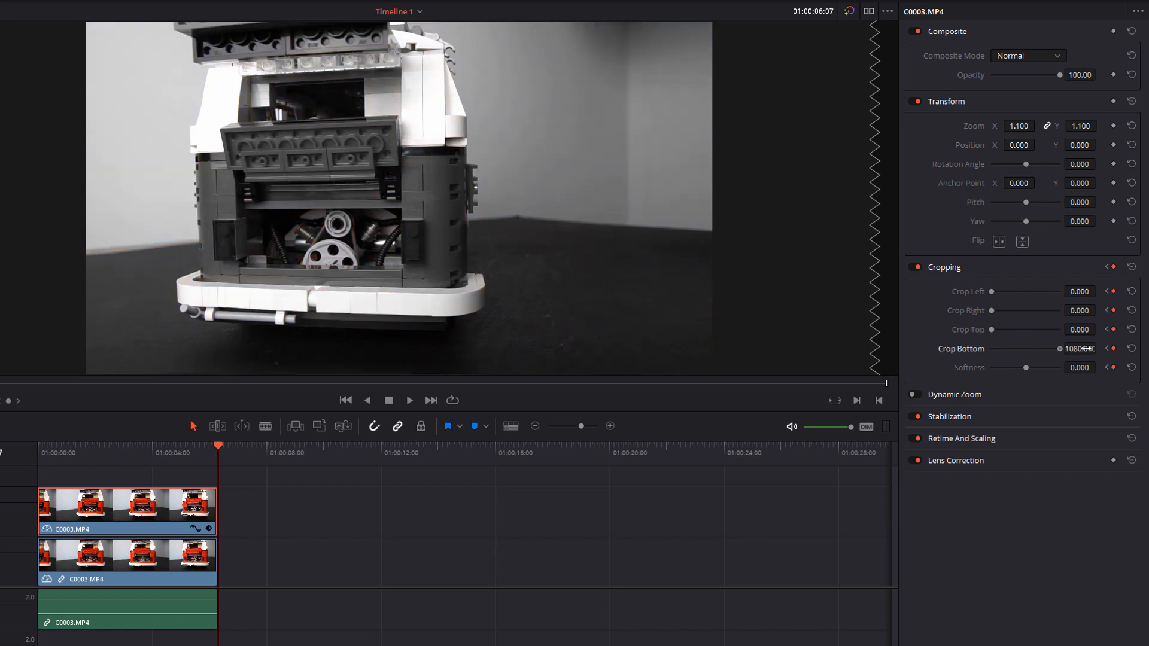
# Play the timeline from the beginning to review the vertical wipe between the black-and-white and colour clips
pyautogui.moveTo(42, 451); pyautogui.dragTo(34, 451)
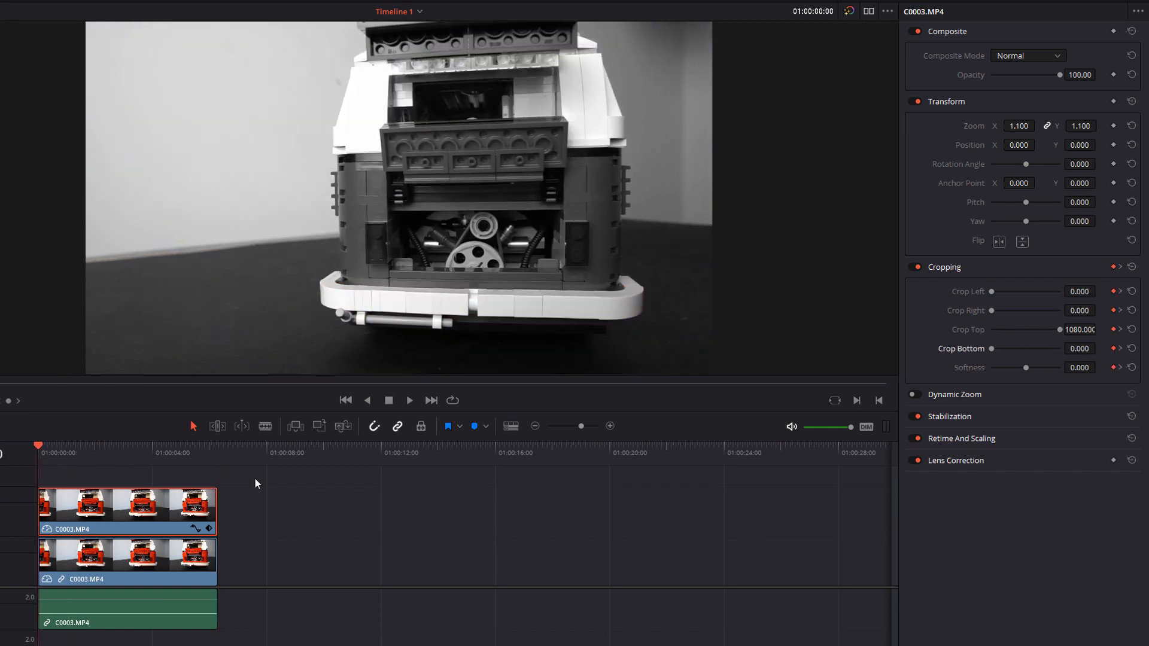
pyautogui.press('space')
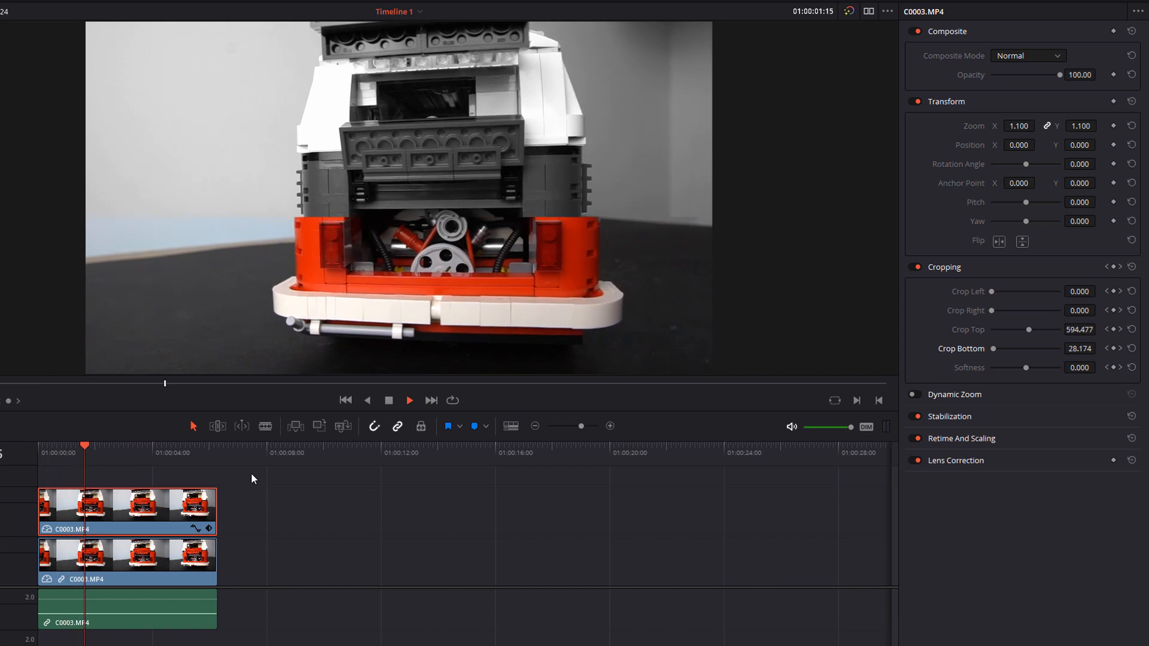